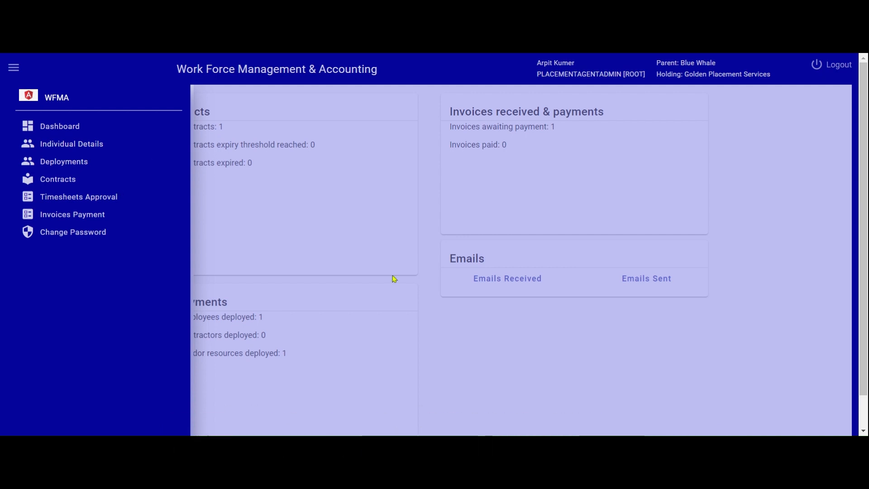
Open the Timesheets Approval page and show its Pending Approval list.
{"action": "left_click", "coordinate": [87, 199]}
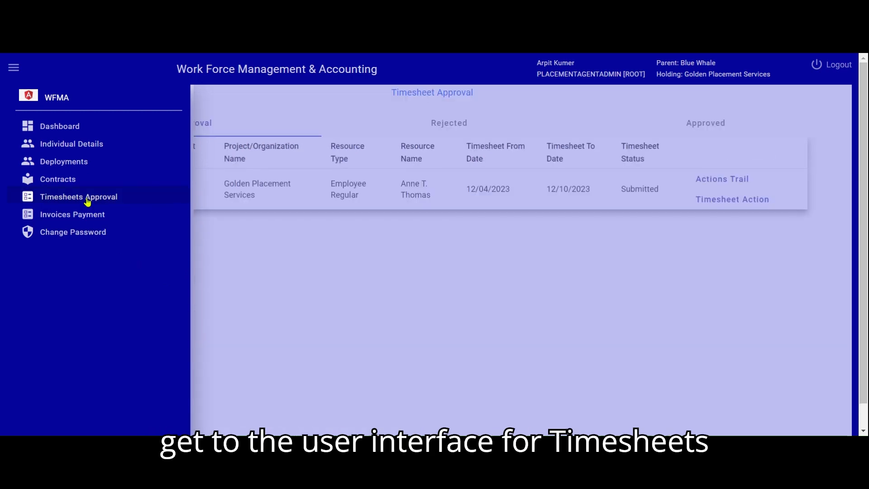
{"action": "left_click", "coordinate": [288, 243]}
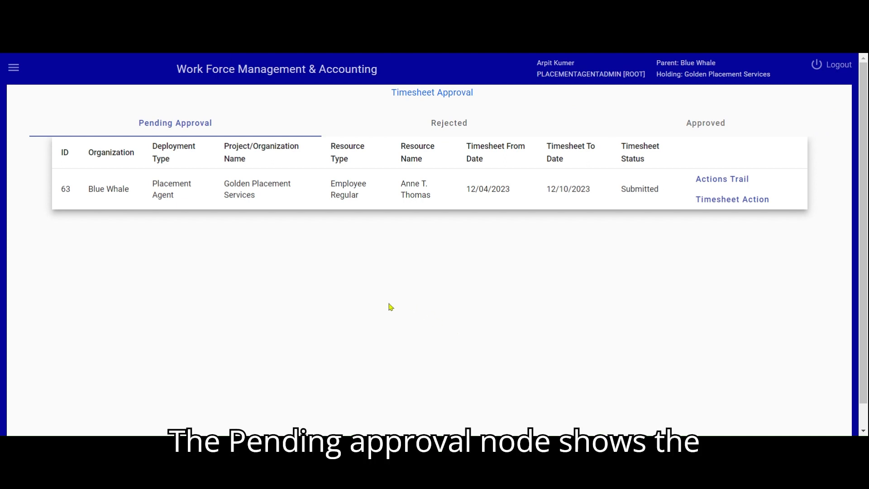
{"action": "left_click", "coordinate": [172, 129]}
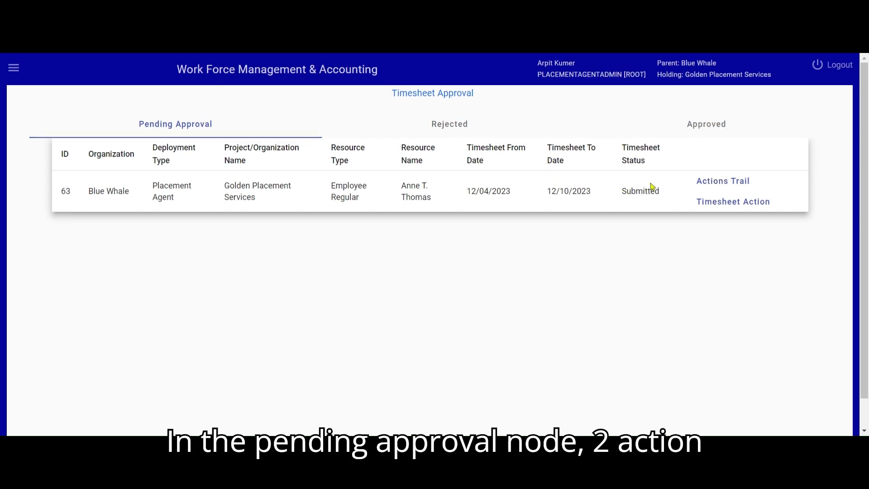
Open the pending timesheet's action trail and review its day-wise Timesheet Items.
{"action": "left_click", "coordinate": [718, 183]}
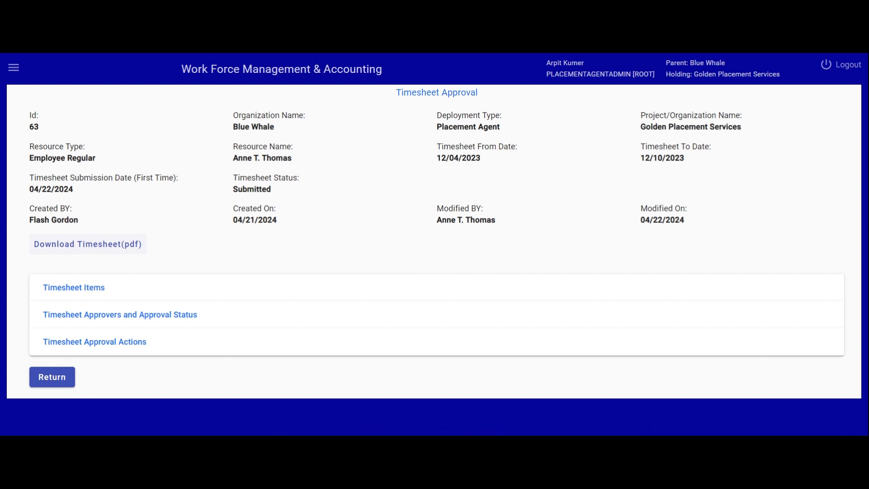
{"action": "left_click", "coordinate": [99, 289]}
{"action": "scroll", "coordinate": [363, 291], "scroll_direction": "down", "scroll_amount": 3}
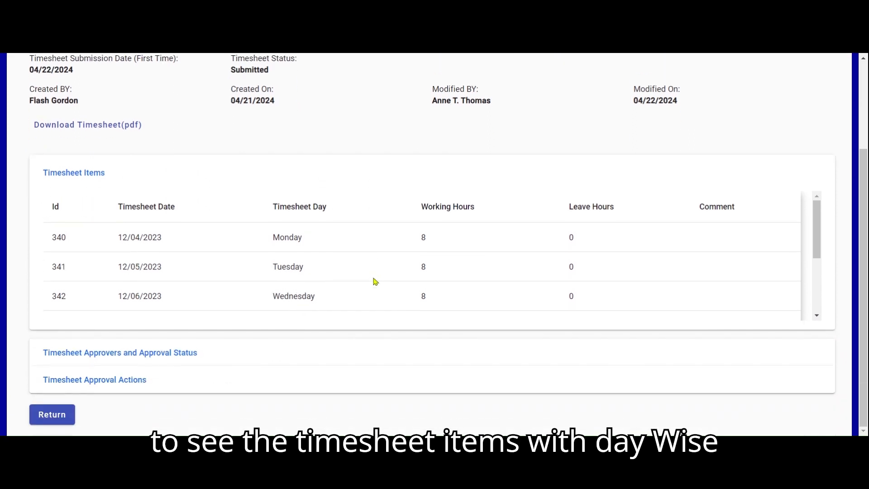
{"action": "mouse_move", "coordinate": [815, 223]}
{"action": "left_mouse_down"}
{"action": "mouse_move", "coordinate": [811, 281]}
{"action": "mouse_move", "coordinate": [817, 213]}
{"action": "left_mouse_up"}
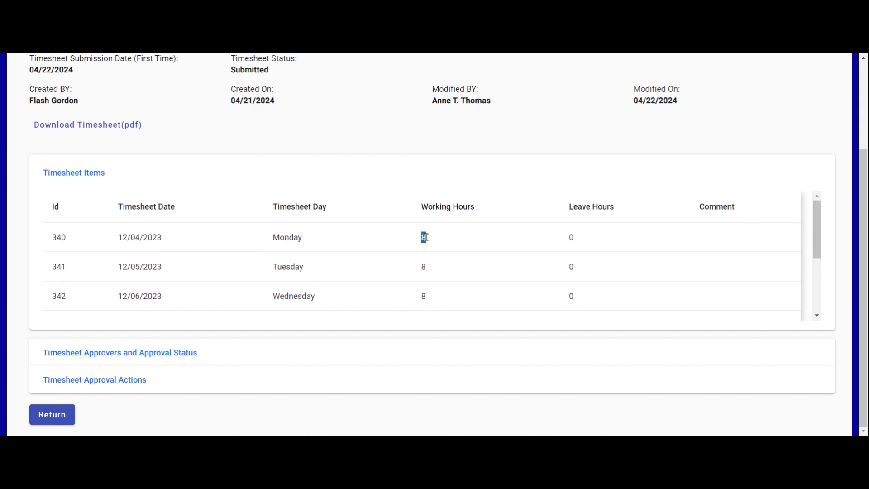
{"action": "double_click", "coordinate": [424, 267]}
{"action": "double_click", "coordinate": [426, 297]}
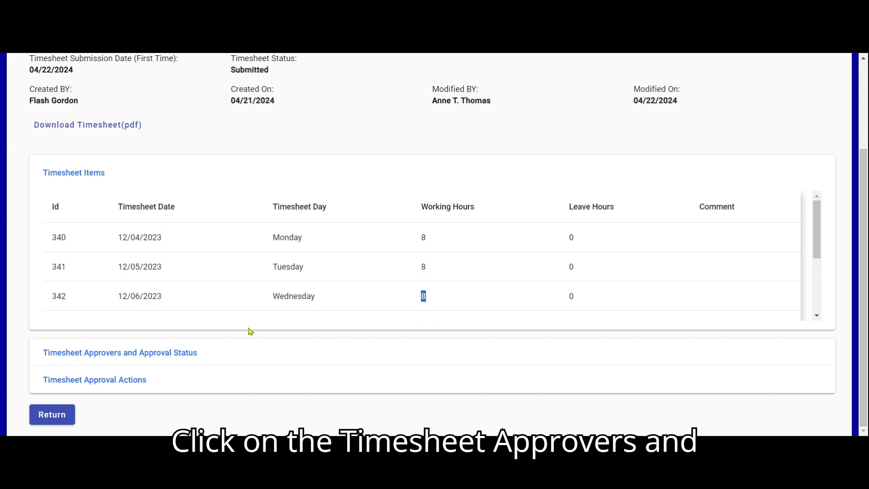
Expand the Timesheet Approvers and Approval Status and the Timesheet Approval Actions sections to review the approver and submission history.
{"action": "left_click", "coordinate": [162, 354]}
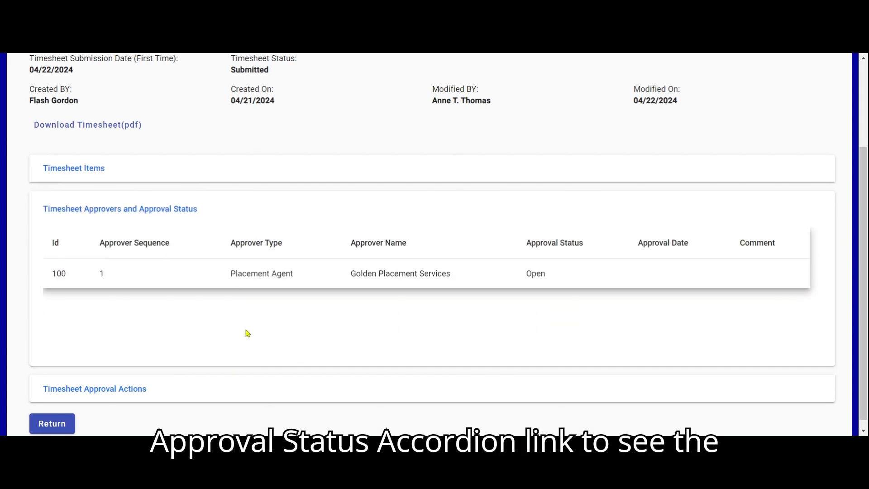
{"action": "scroll", "coordinate": [359, 305], "scroll_direction": "down", "scroll_amount": 1}
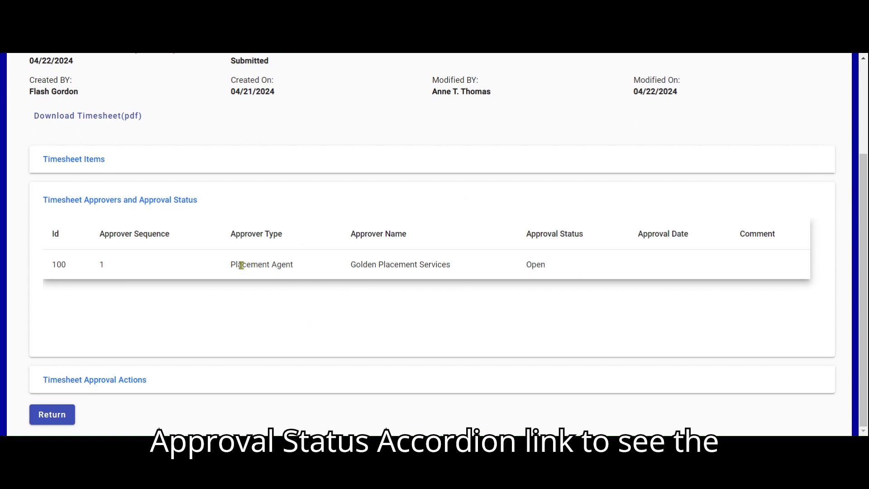
{"action": "left_click_drag", "start_coordinate": [232, 264], "coordinate": [454, 268]}
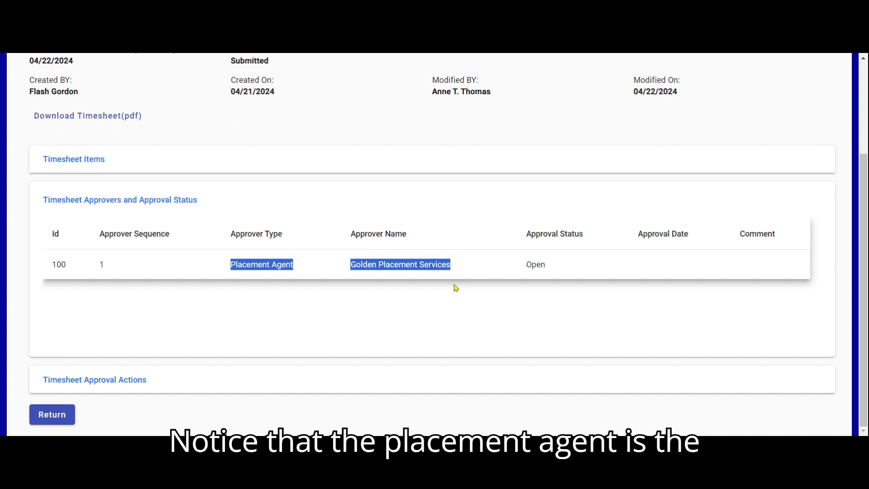
{"action": "left_click", "coordinate": [474, 266]}
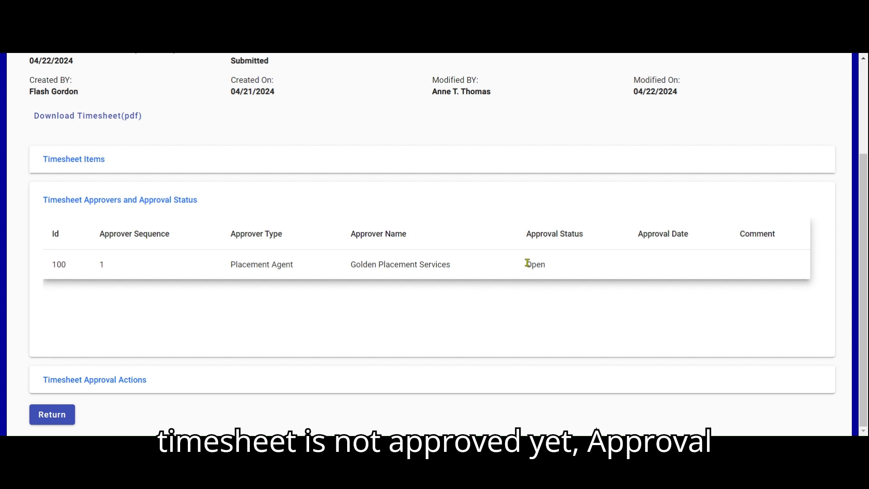
{"action": "left_click_drag", "start_coordinate": [528, 264], "coordinate": [549, 268]}
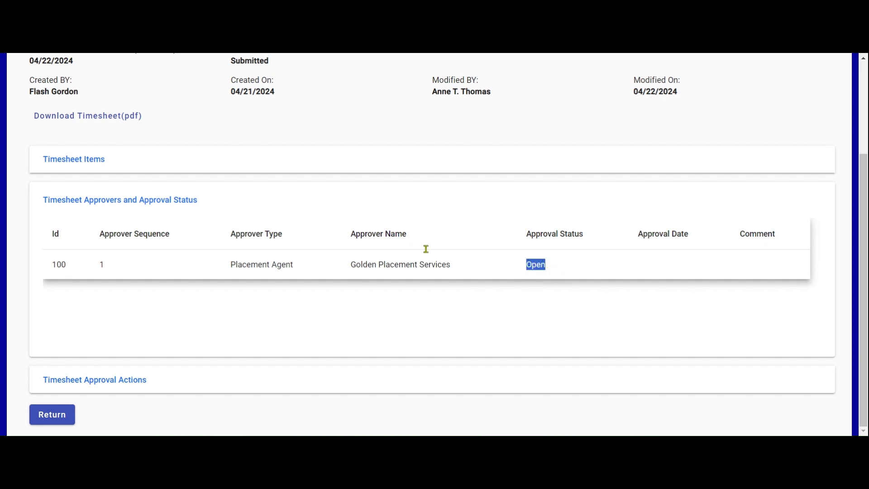
{"action": "left_click", "coordinate": [131, 383]}
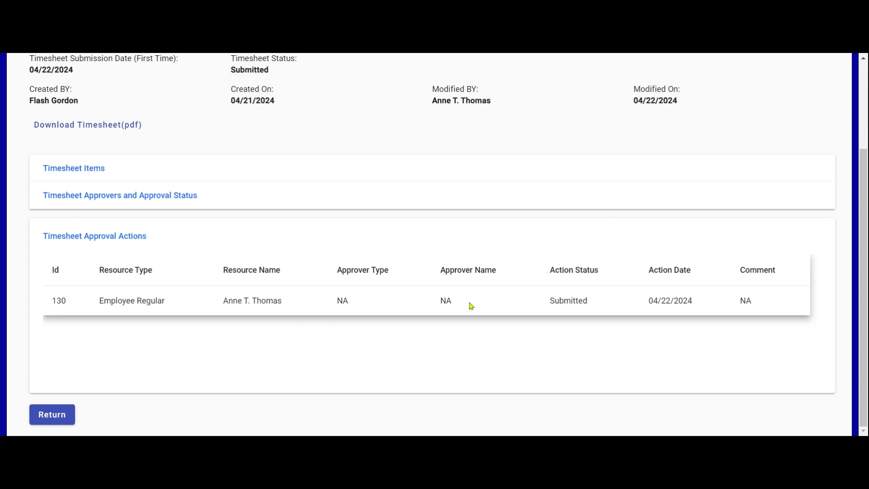
{"action": "left_click_drag", "start_coordinate": [550, 300], "coordinate": [611, 306]}
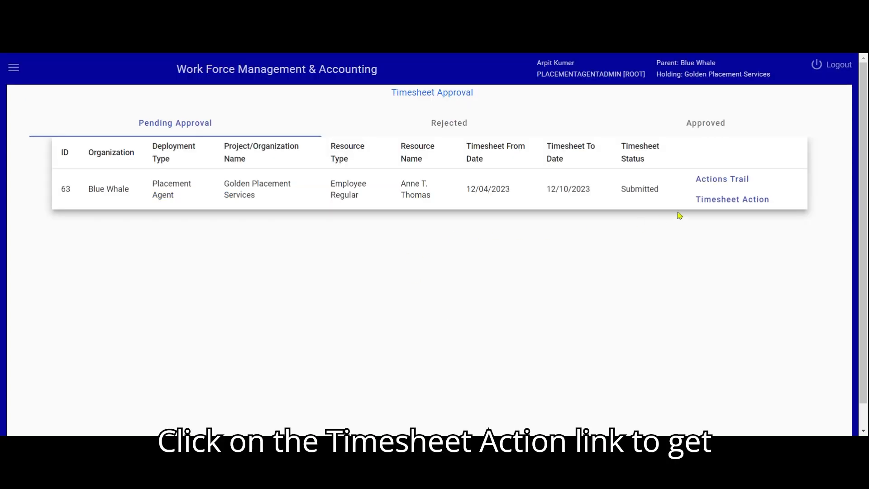
Open the pending timesheet's action page and begin approving it with the comment "Yes approved", then dismiss the dialog.
{"action": "left_click", "coordinate": [720, 200]}
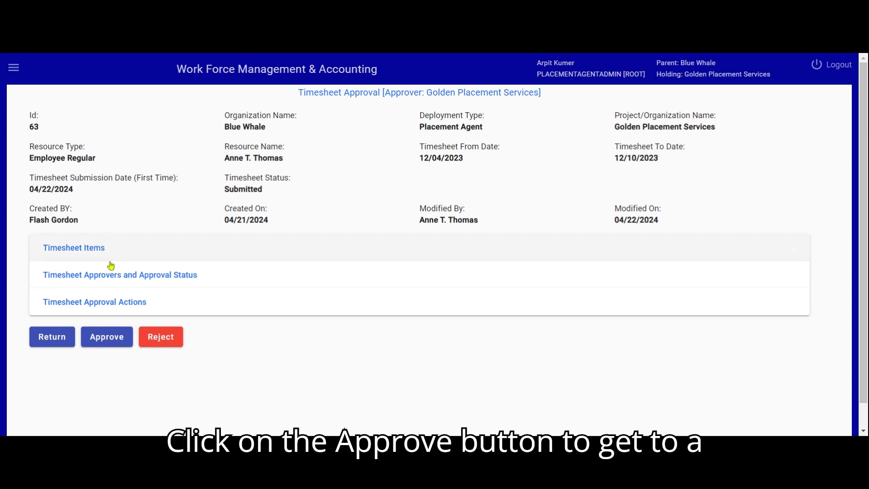
{"action": "left_click", "coordinate": [101, 343]}
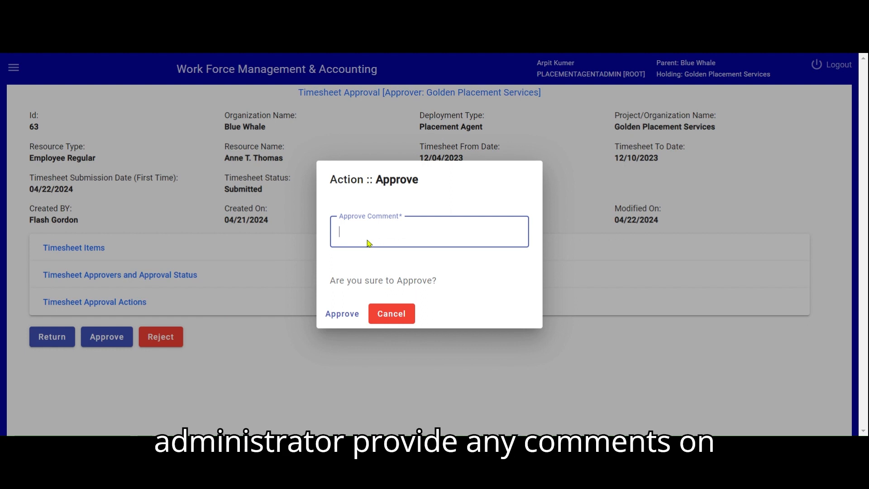
{"action": "type", "text": "Yes approved"}
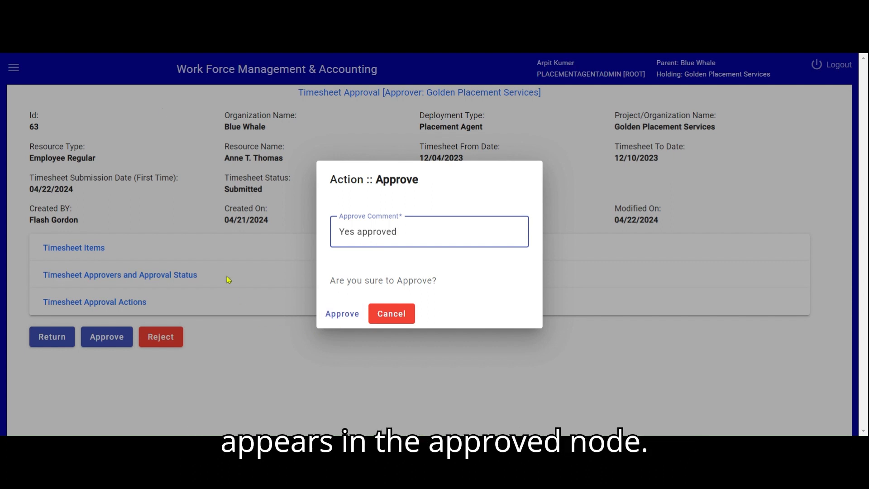
{"action": "left_click", "coordinate": [168, 53]}
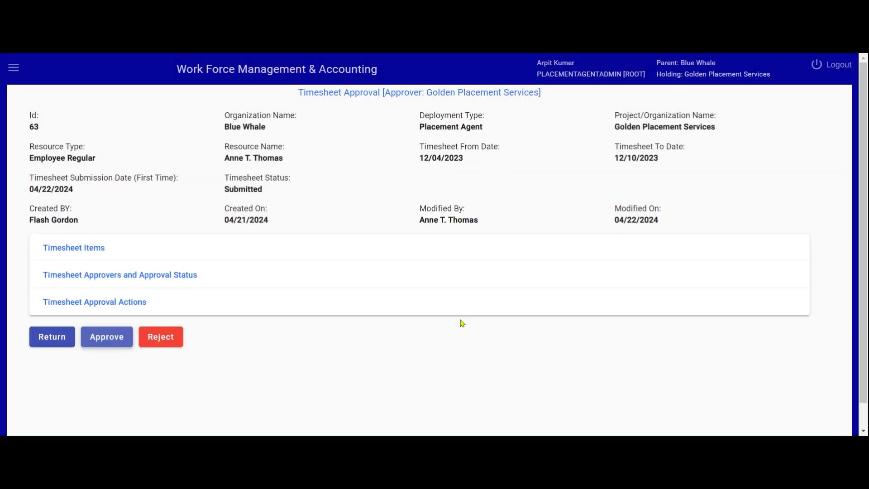
Begin rejecting the timesheet with a comment starting "I do not ac".
{"action": "left_click", "coordinate": [169, 342]}
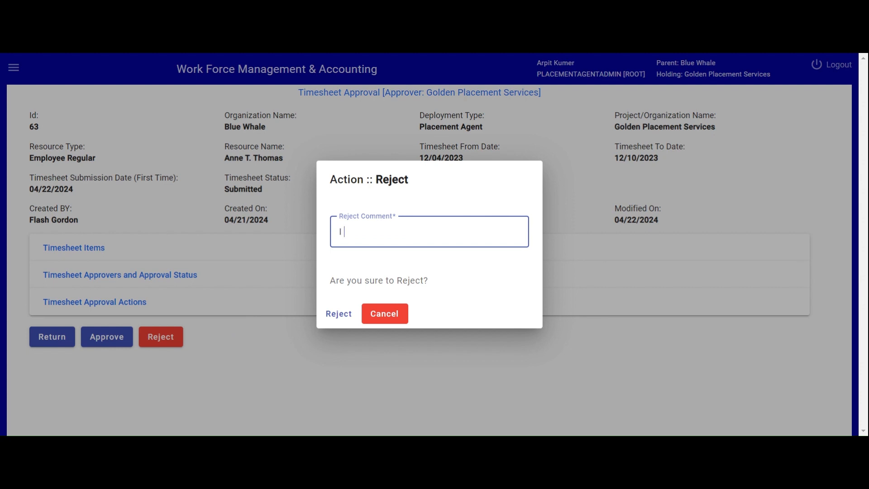
{"action": "type", "text": "I do not ac"}
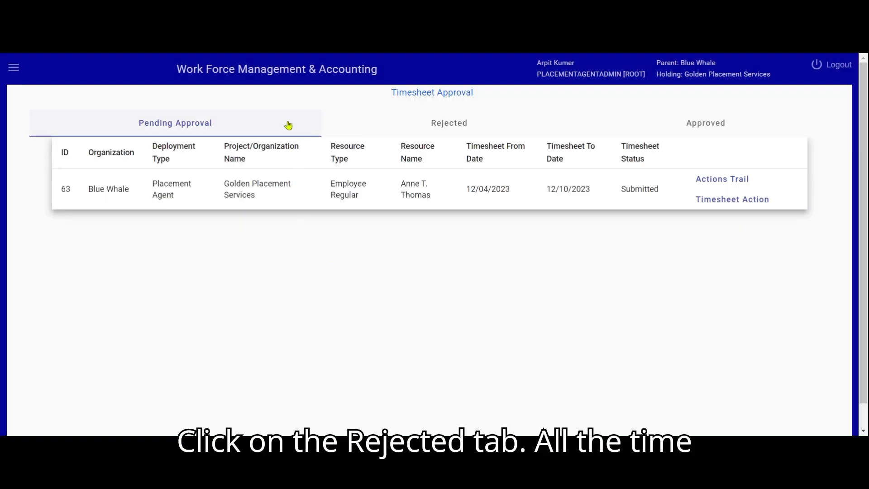
View the Rejected tab and then the Approved tab of the timesheet approval list.
{"action": "left_click", "coordinate": [439, 129]}
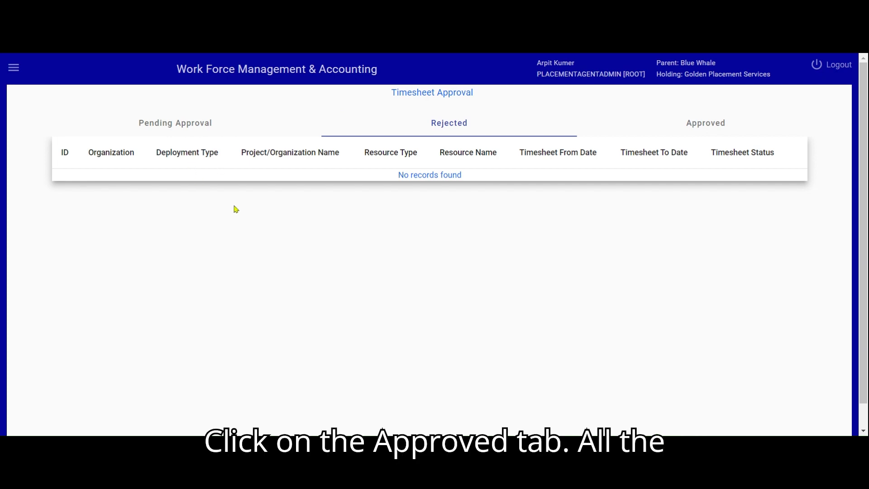
{"action": "left_click", "coordinate": [700, 128]}
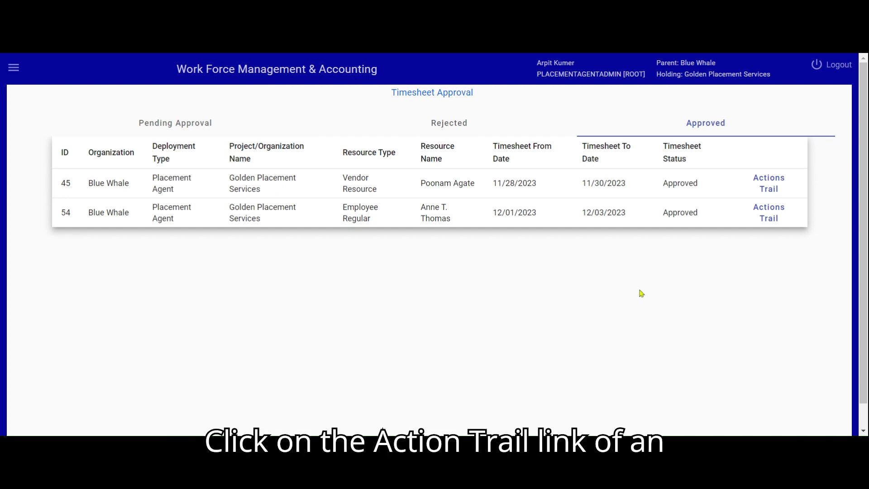
Open the action trail of approved timesheet 45 and review its items, approvers with approval status, and approval actions.
{"action": "left_click", "coordinate": [765, 185]}
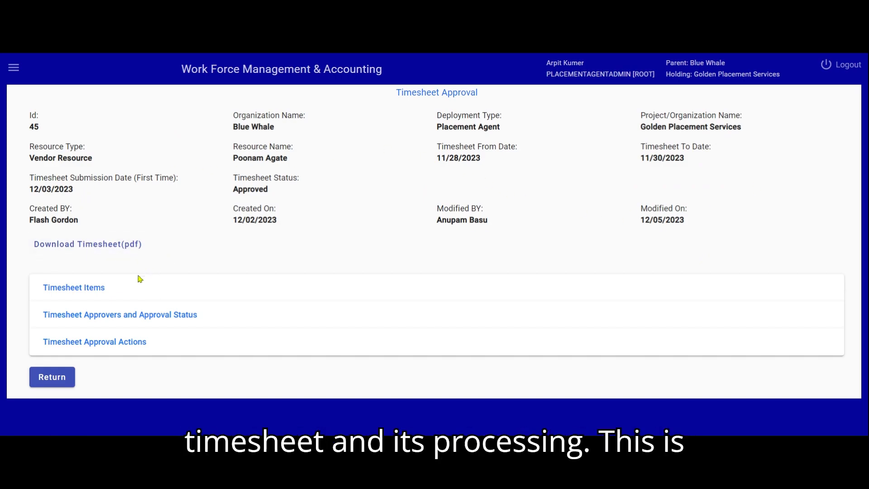
{"action": "left_click", "coordinate": [98, 292]}
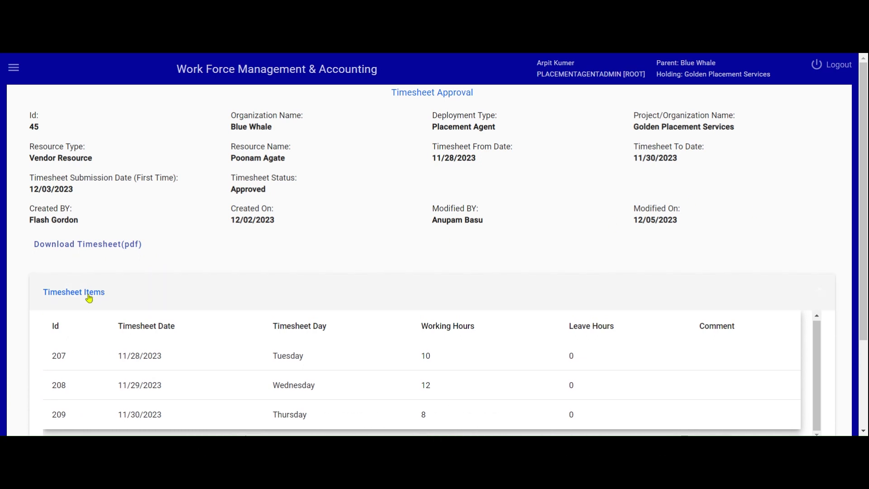
{"action": "left_click", "coordinate": [87, 295]}
{"action": "left_click", "coordinate": [119, 316]}
{"action": "scroll", "coordinate": [278, 314], "scroll_direction": "down", "scroll_amount": 3}
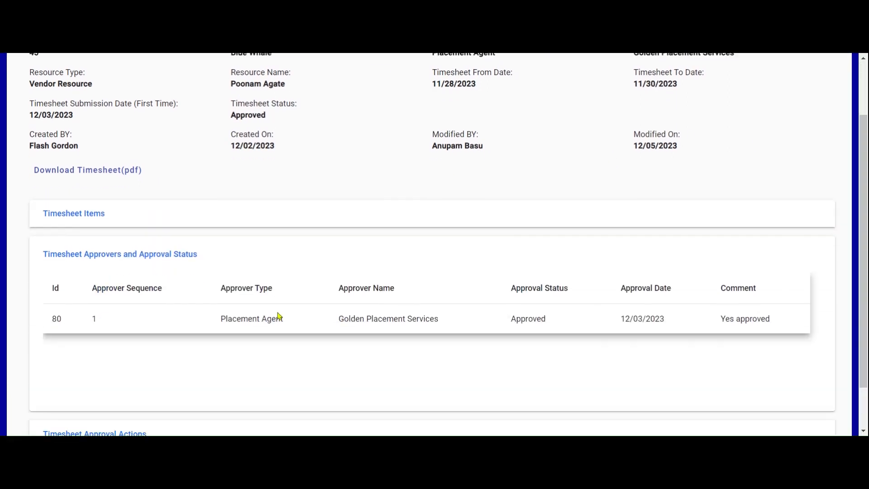
{"action": "left_click_drag", "start_coordinate": [515, 263], "coordinate": [550, 269]}
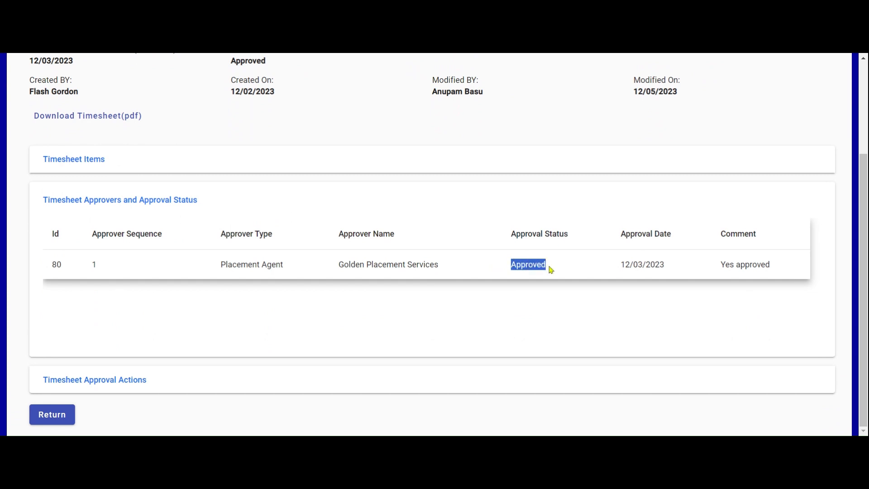
{"action": "left_click", "coordinate": [254, 331]}
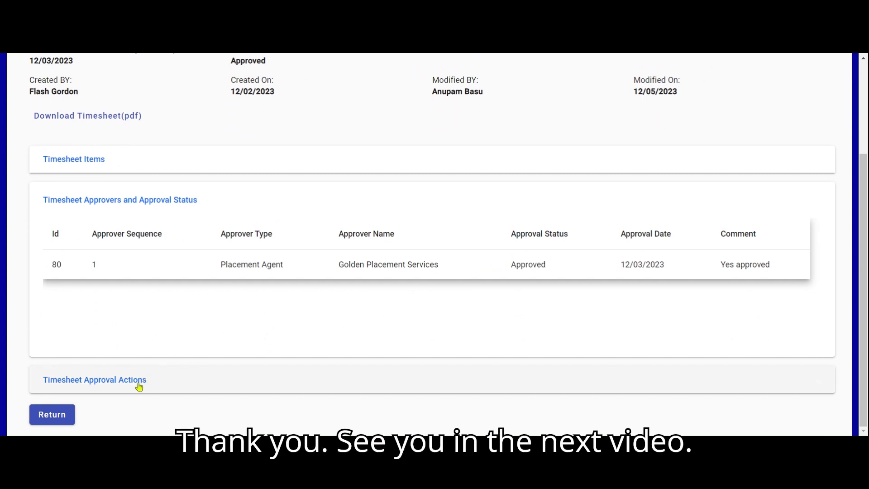